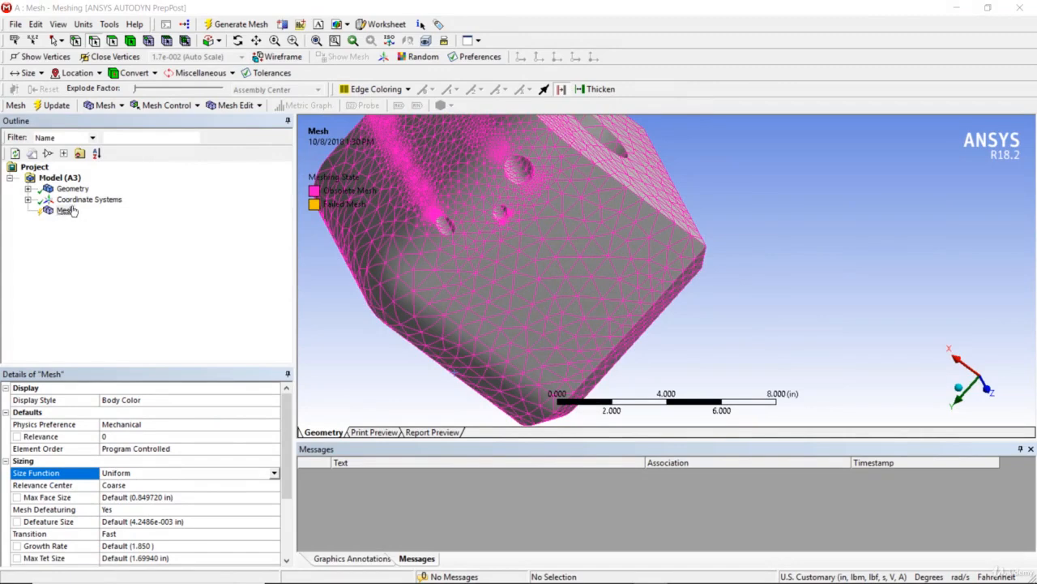
Insert a Method control scoped to the block body and leave the method at Automatic.
right_click(66, 210)
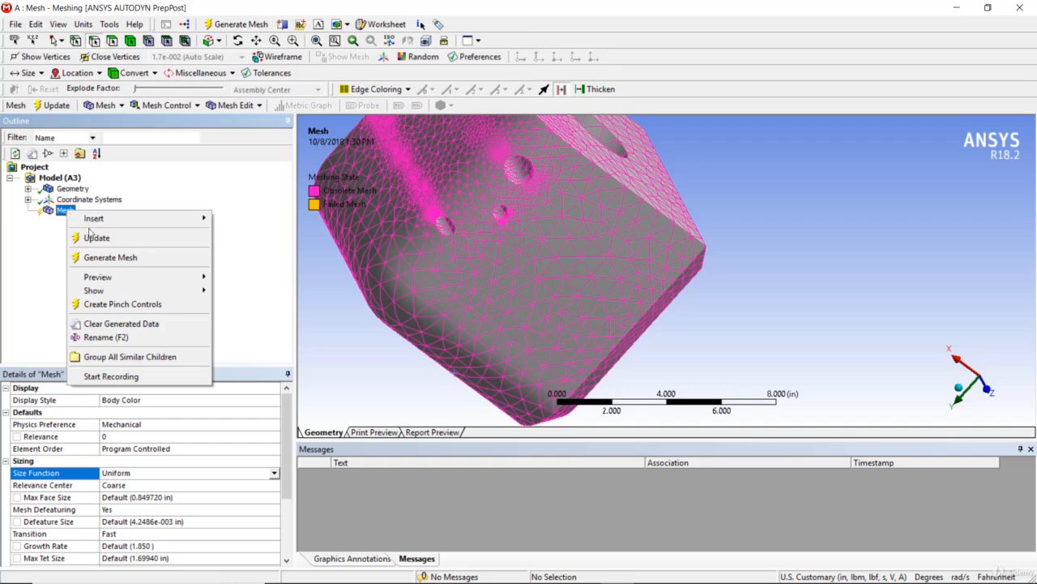
mouse_move(121, 218)
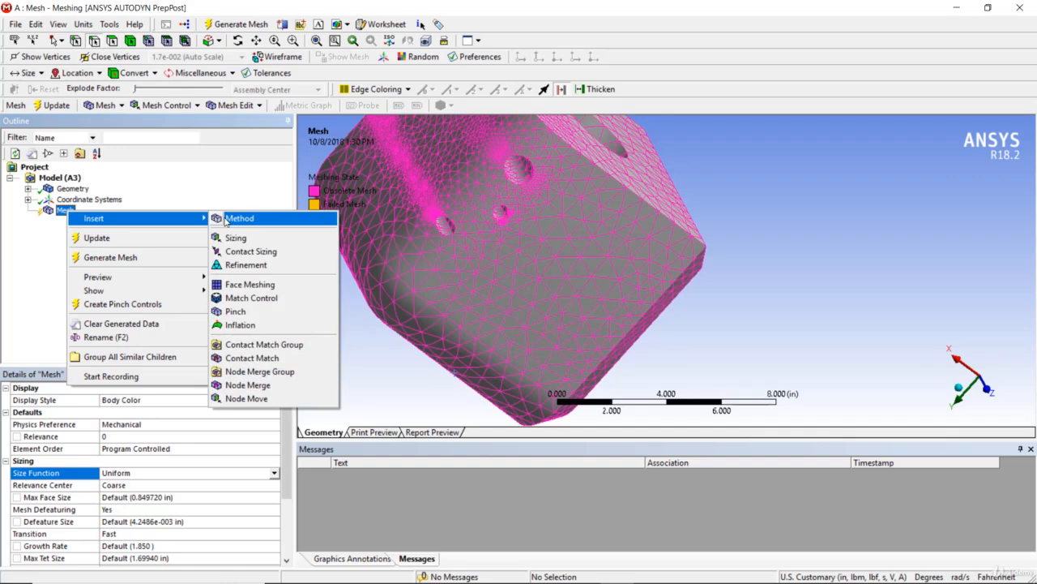
left_click(226, 221)
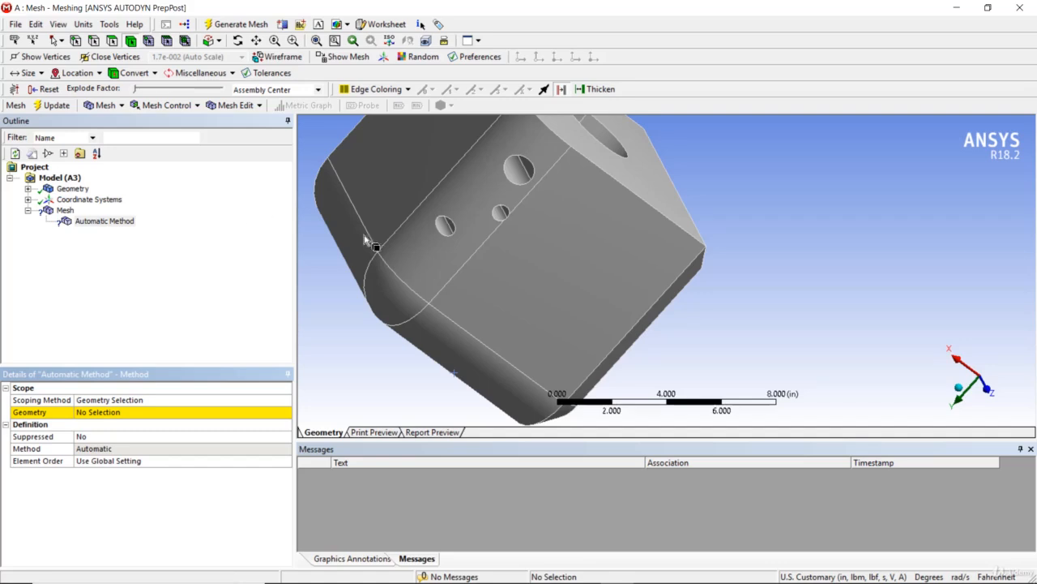
left_click(442, 251)
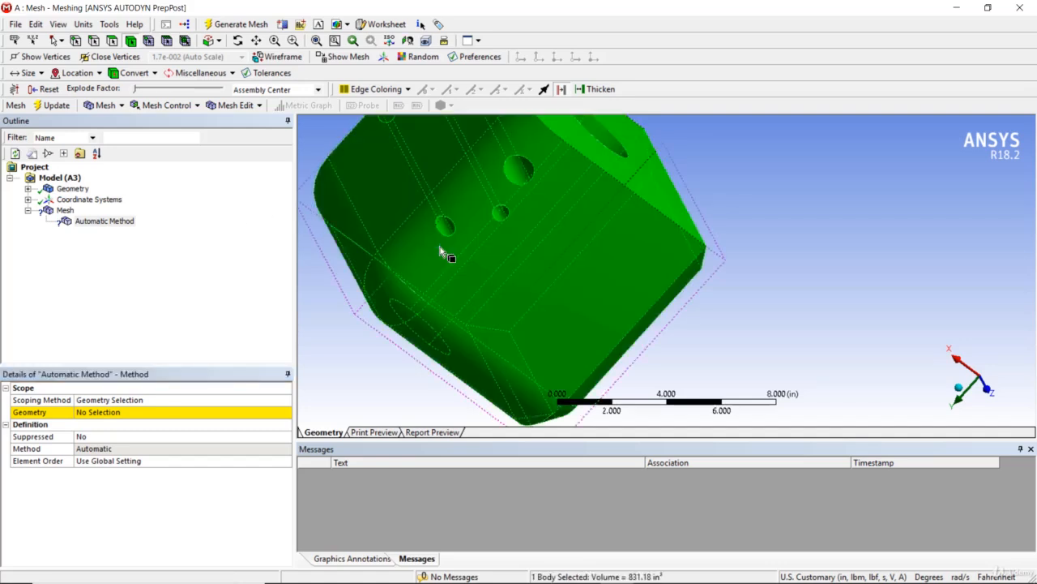
left_click(104, 413)
left_click(104, 415)
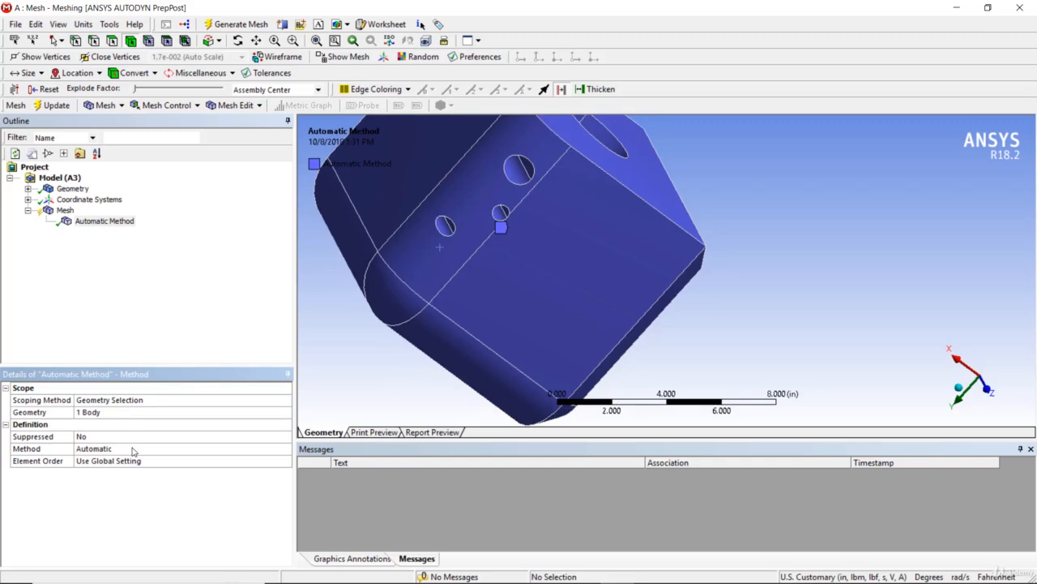
left_click(134, 450)
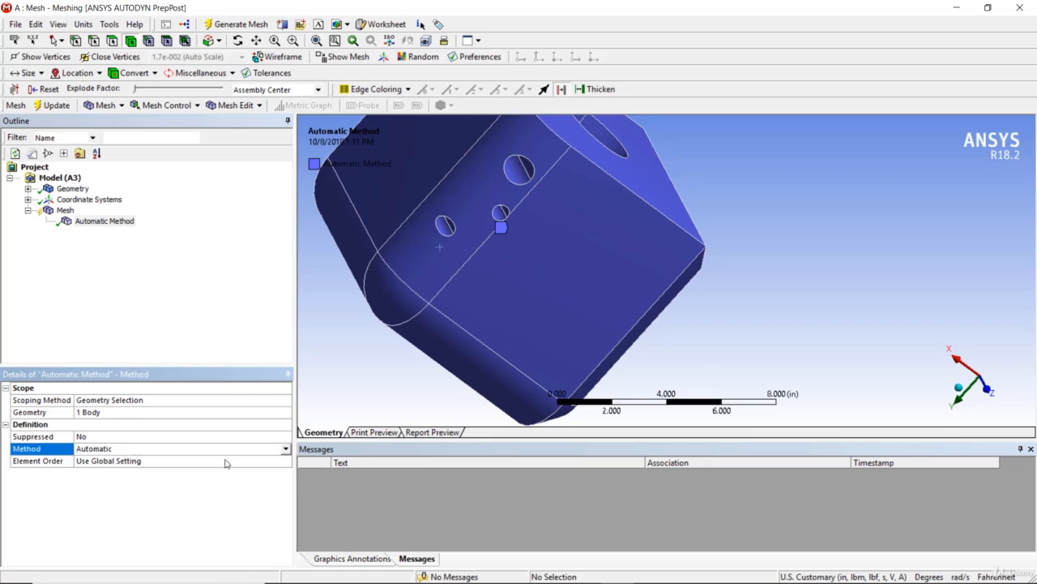
left_click(286, 451)
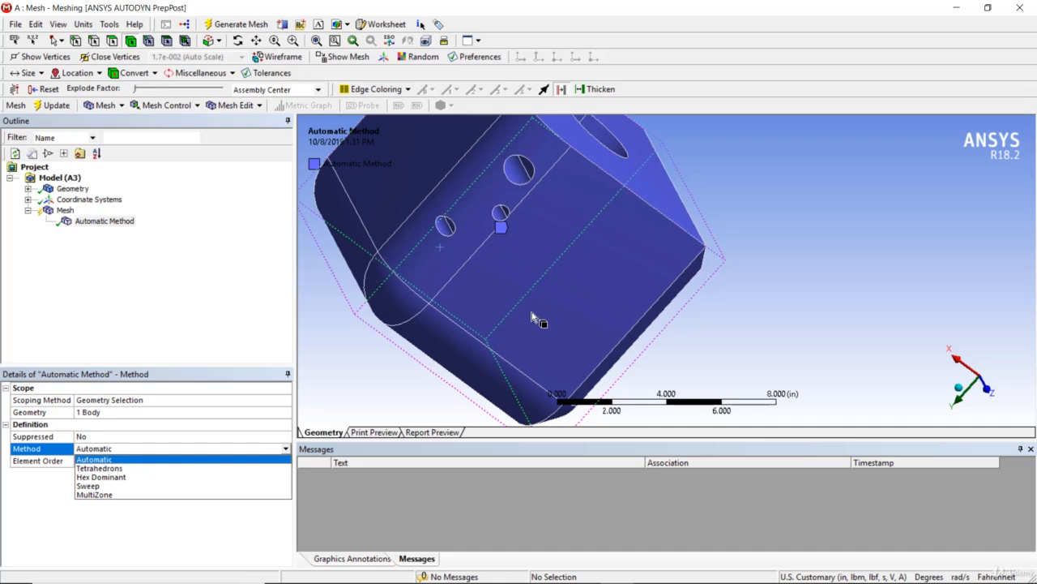
left_click(190, 296)
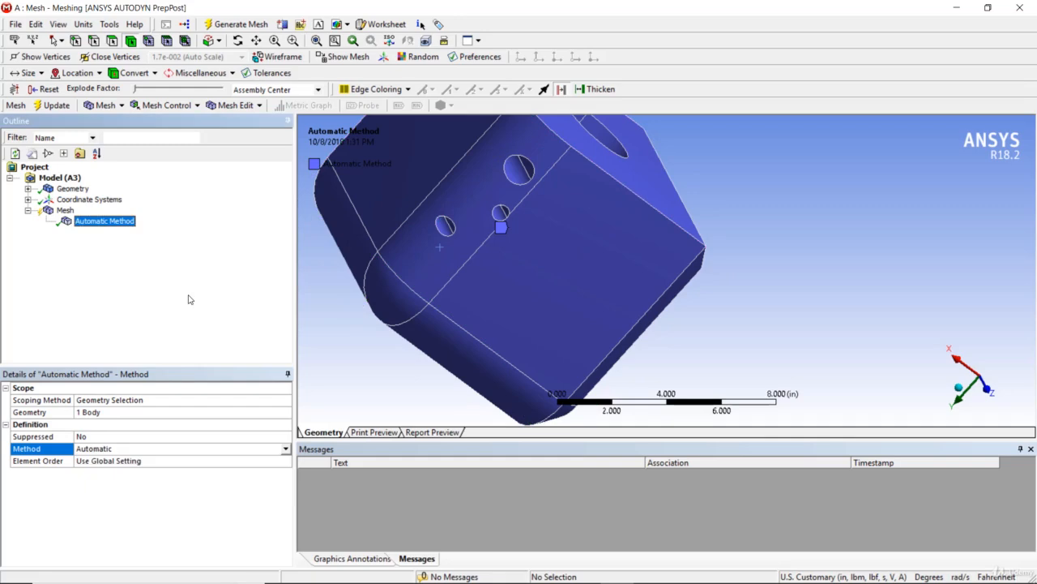
Add an Edge Sizing on the edge beside the small holes with element size 0.2 in.
right_click(56, 210)
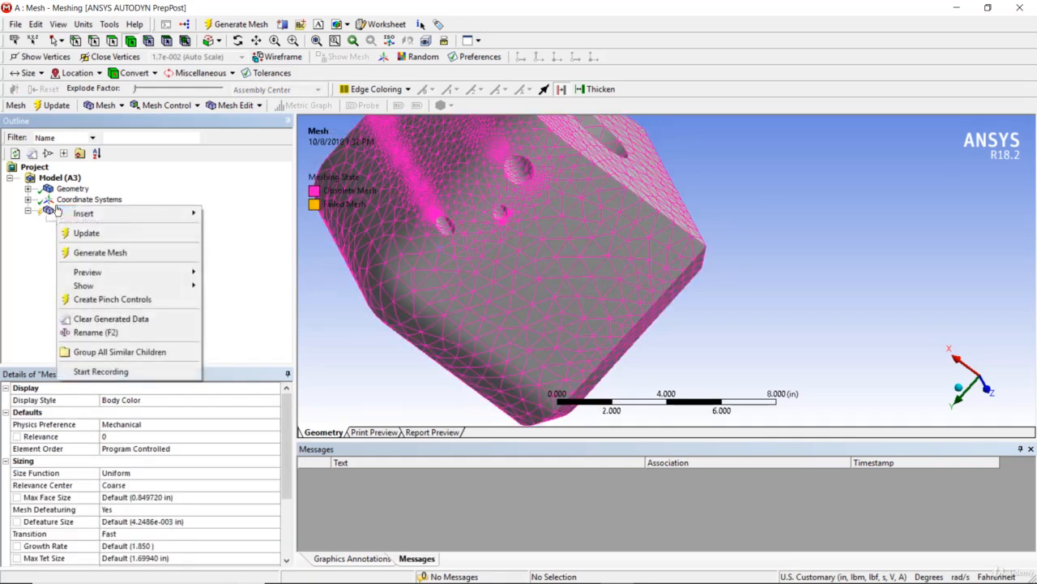
mouse_move(88, 214)
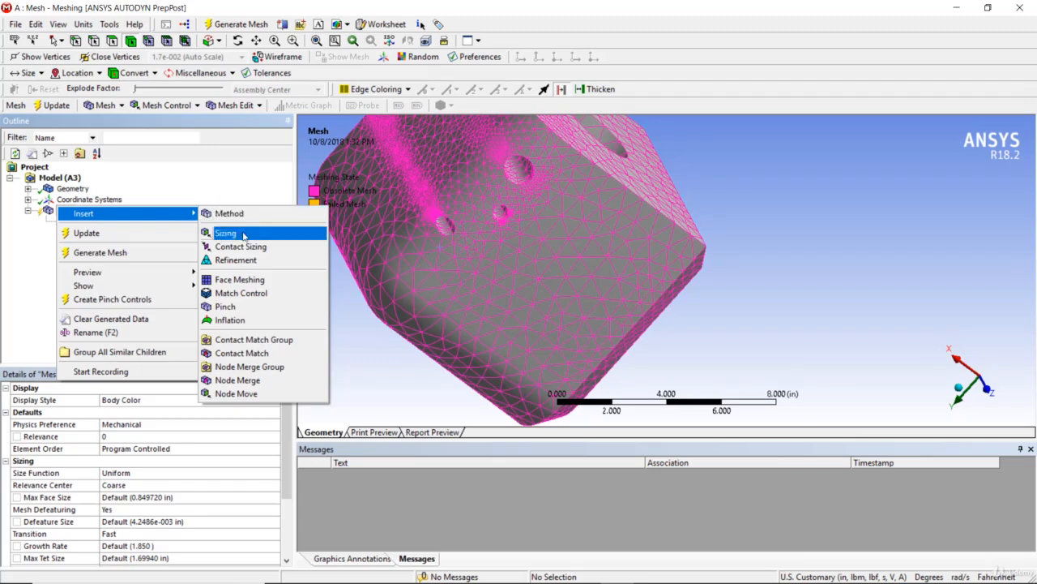
left_click(218, 228)
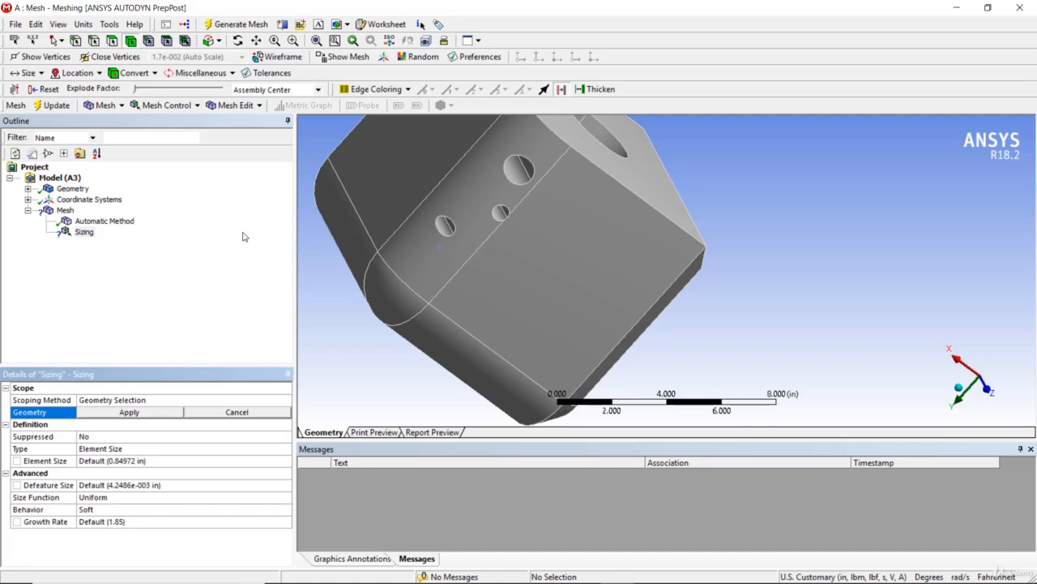
left_click(470, 260)
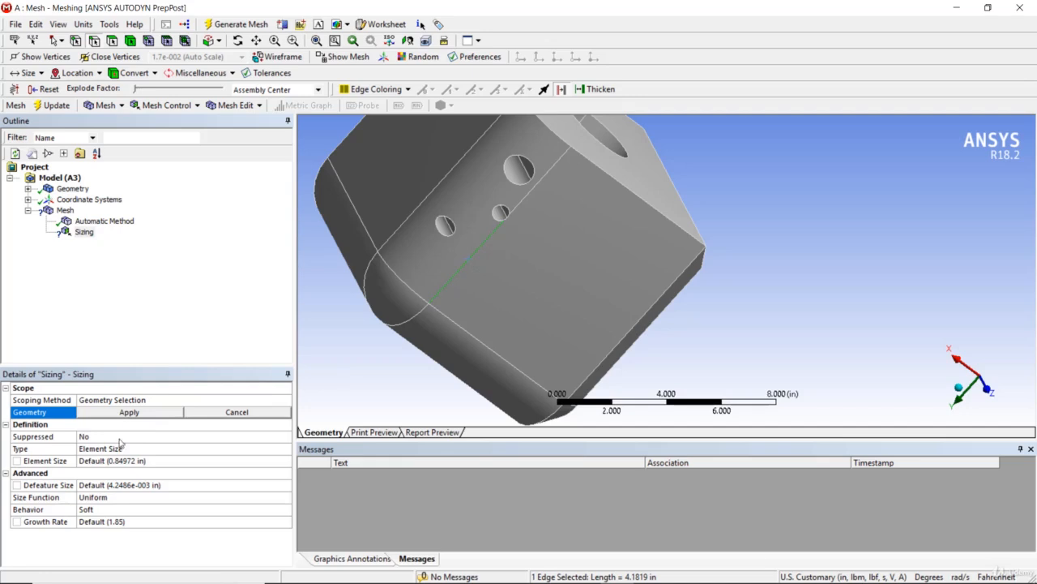
left_click(126, 413)
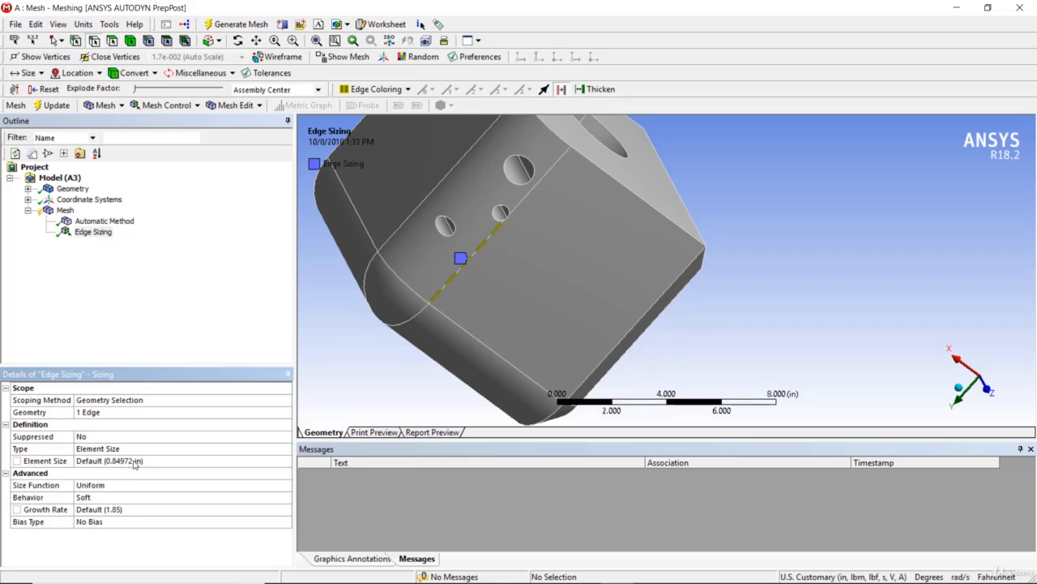
left_click(133, 460)
type("0.2")
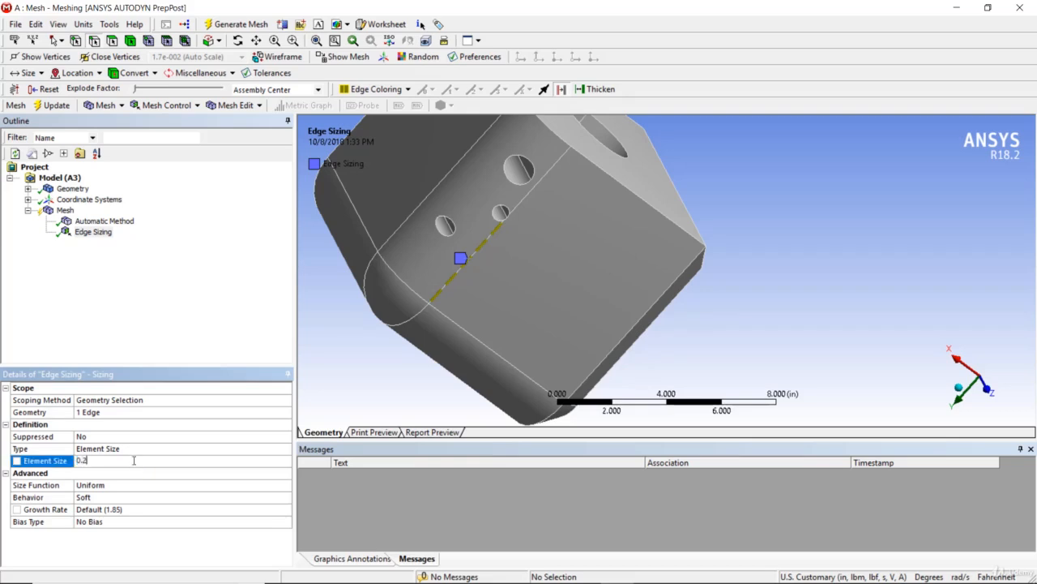
key("Return")
right_click(65, 210)
Generate the mesh so elements refine along the 0.2 in sized edge.
left_click(77, 257)
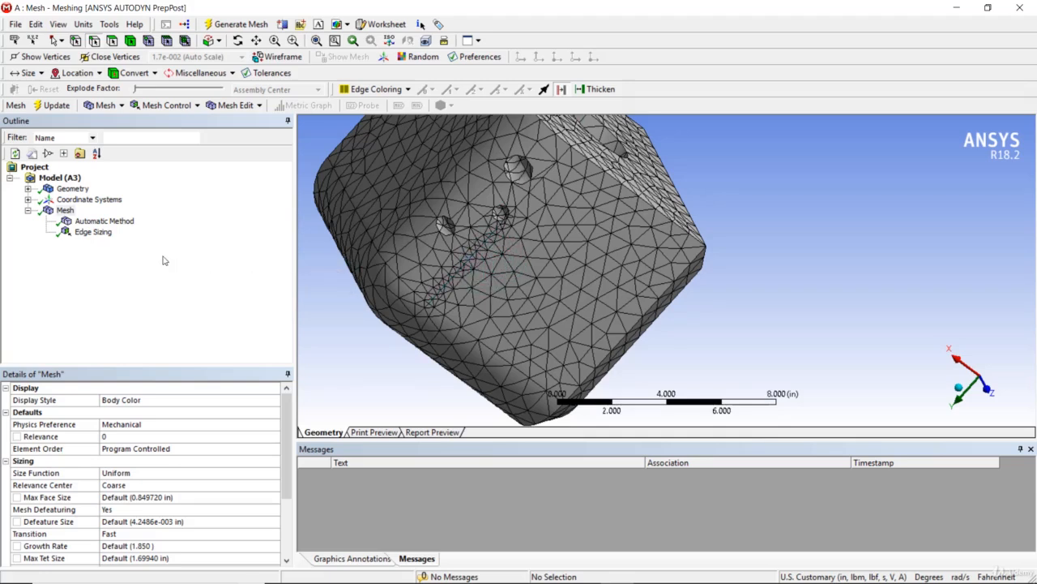
right_click(66, 212)
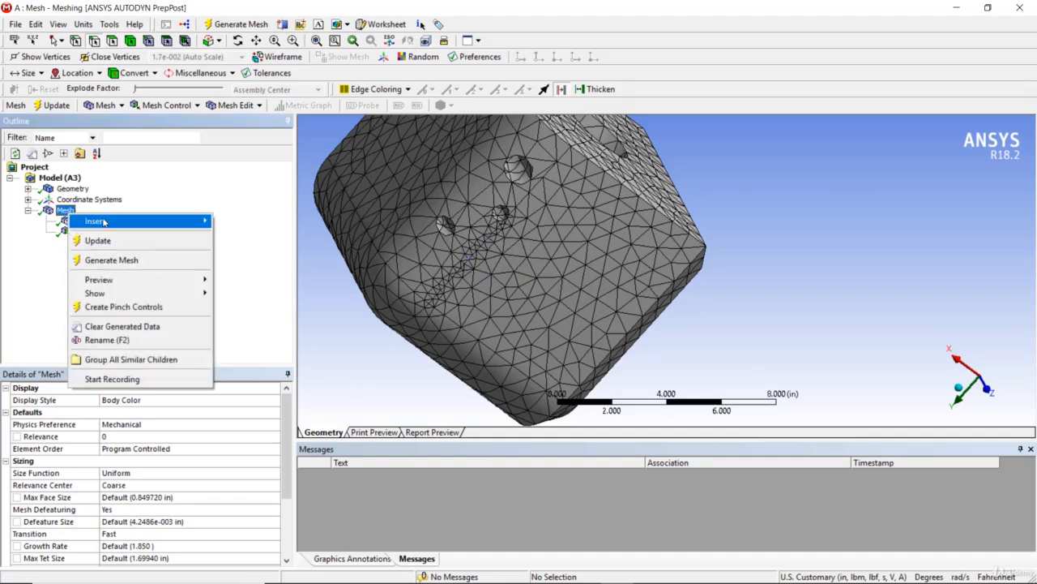
Insert a Refinement control with no geometry, then orbit the mesh to view the edge near the holes.
mouse_move(106, 222)
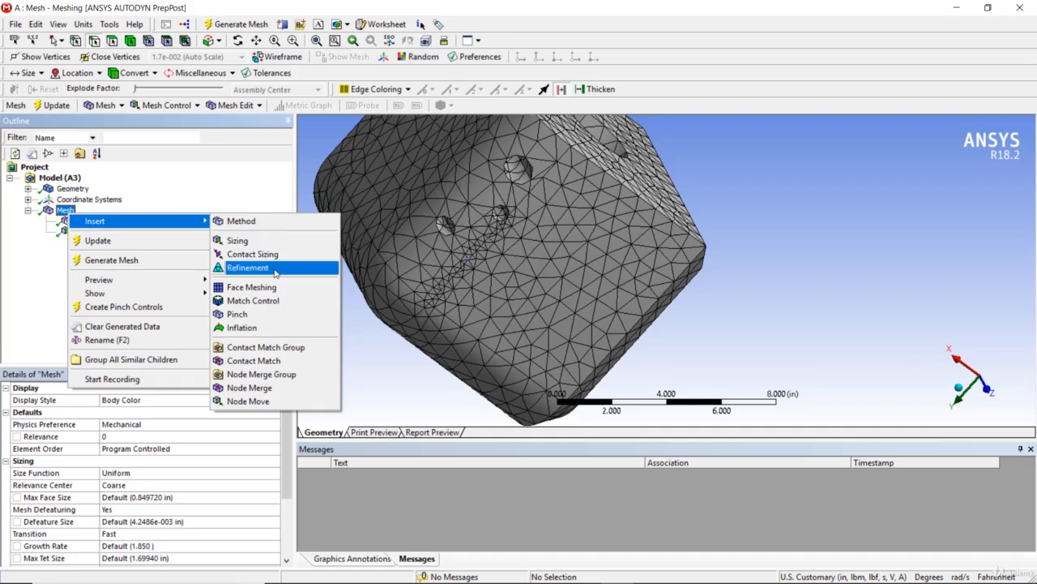
left_click(248, 268)
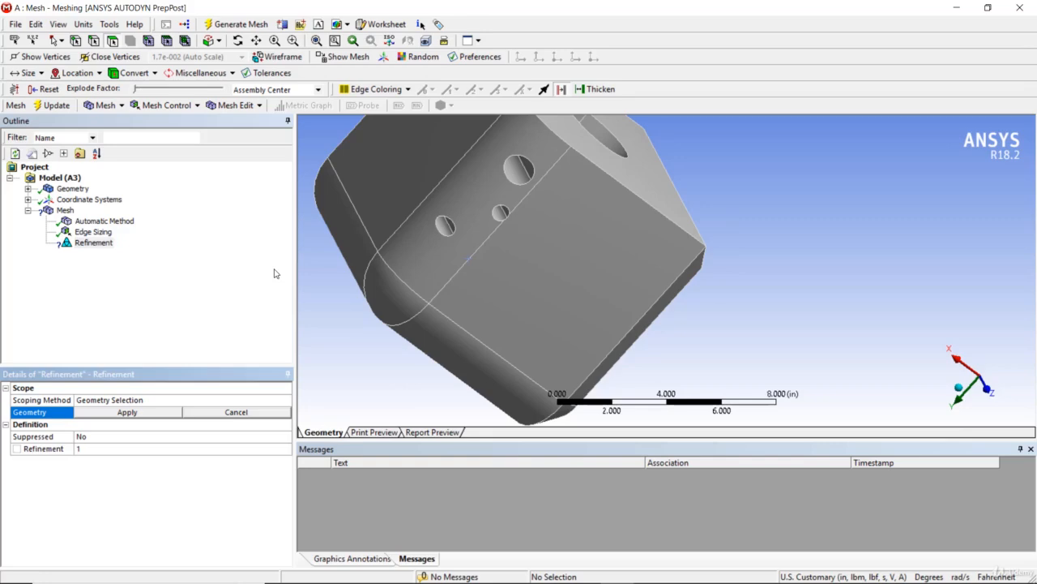
left_click(239, 412)
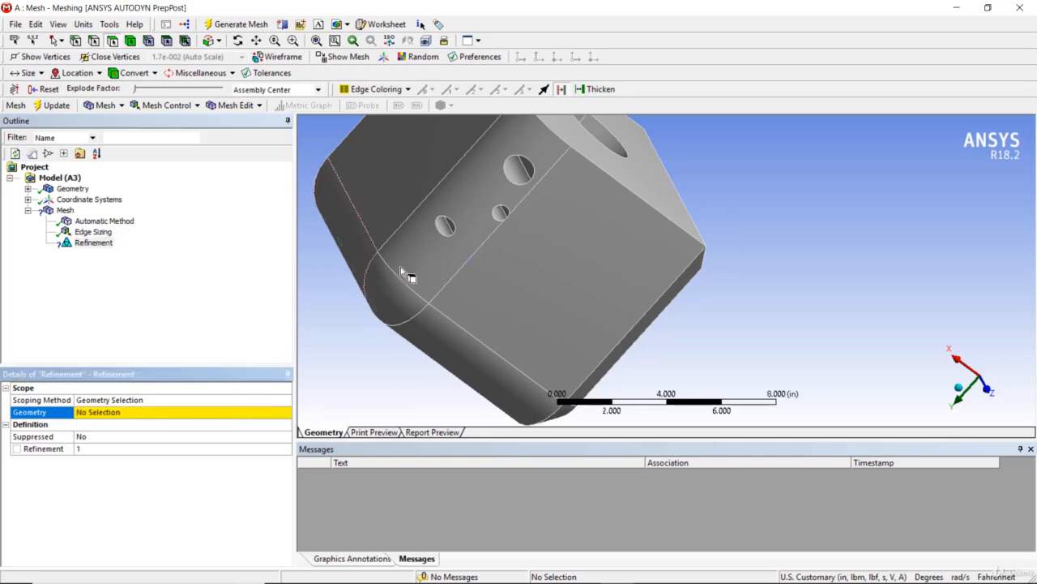
left_click(68, 213)
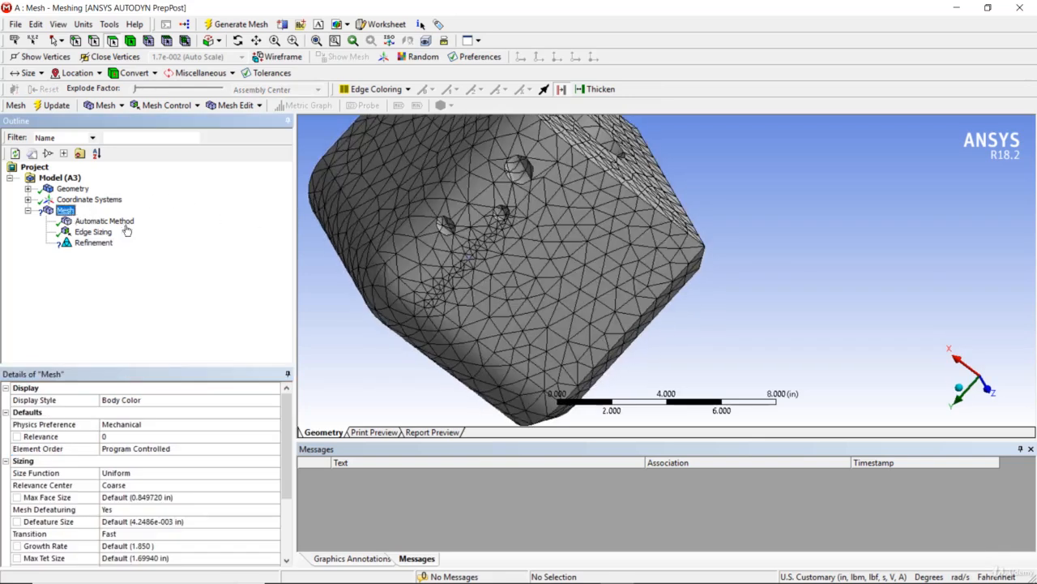
middle_click_drag(359, 250, 409, 276)
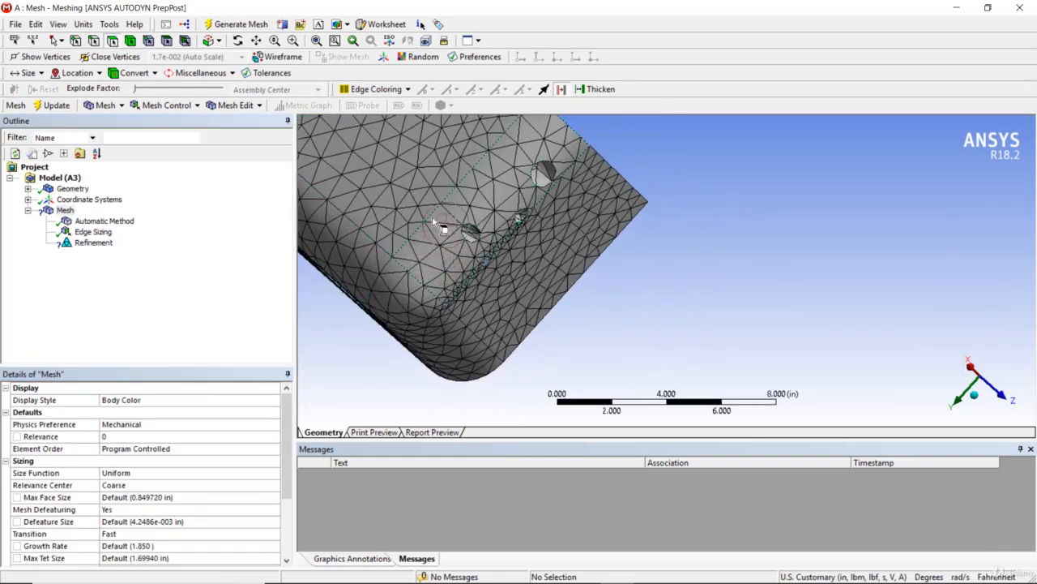
scroll(422, 184, "up", 3)
scroll(422, 183, "down", 5)
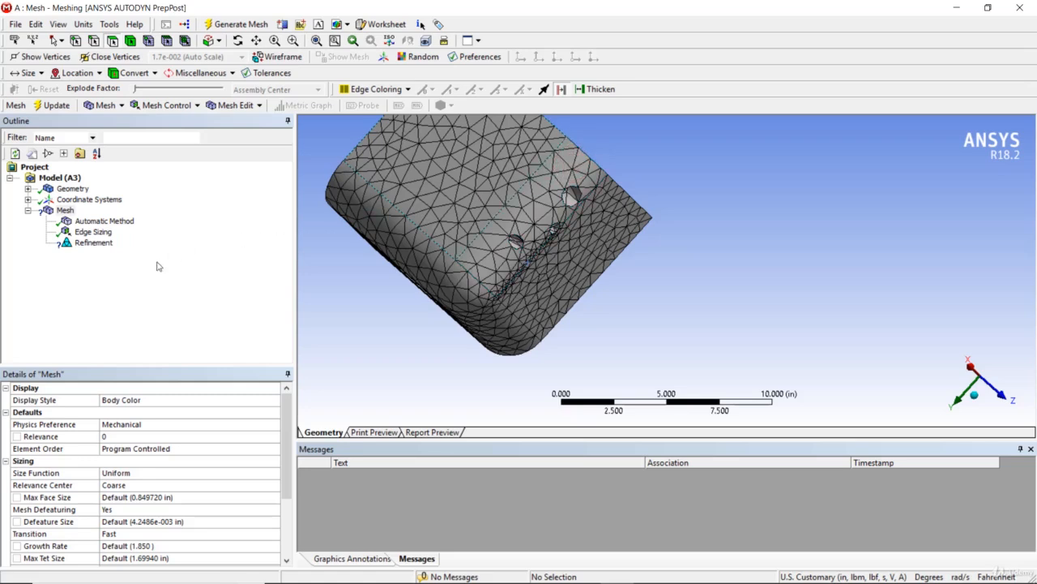
left_click(93, 242)
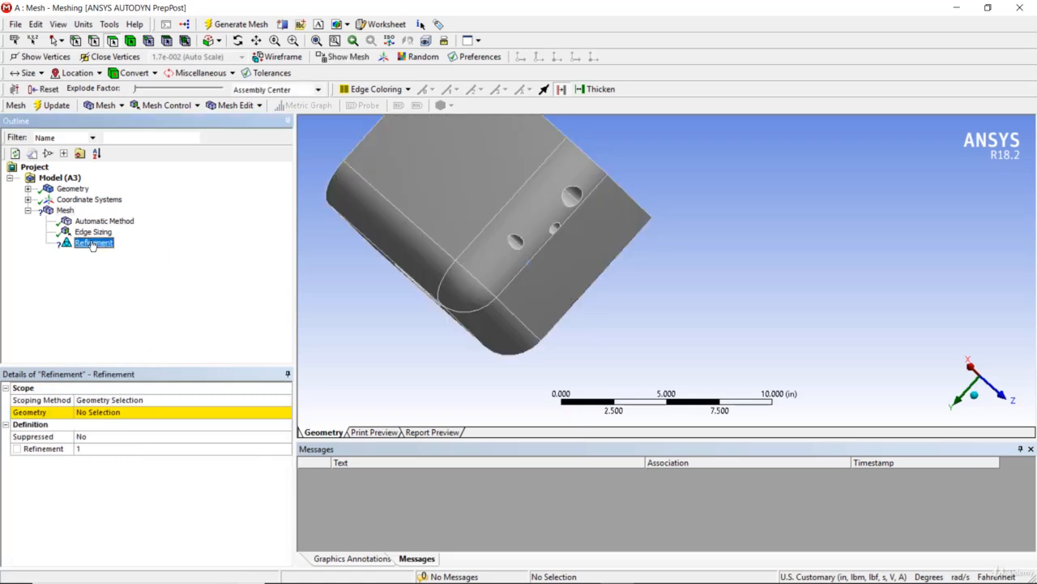
Scope the Refinement to the edge past the holes using the Edge filter, and set level 3.
left_click(106, 412)
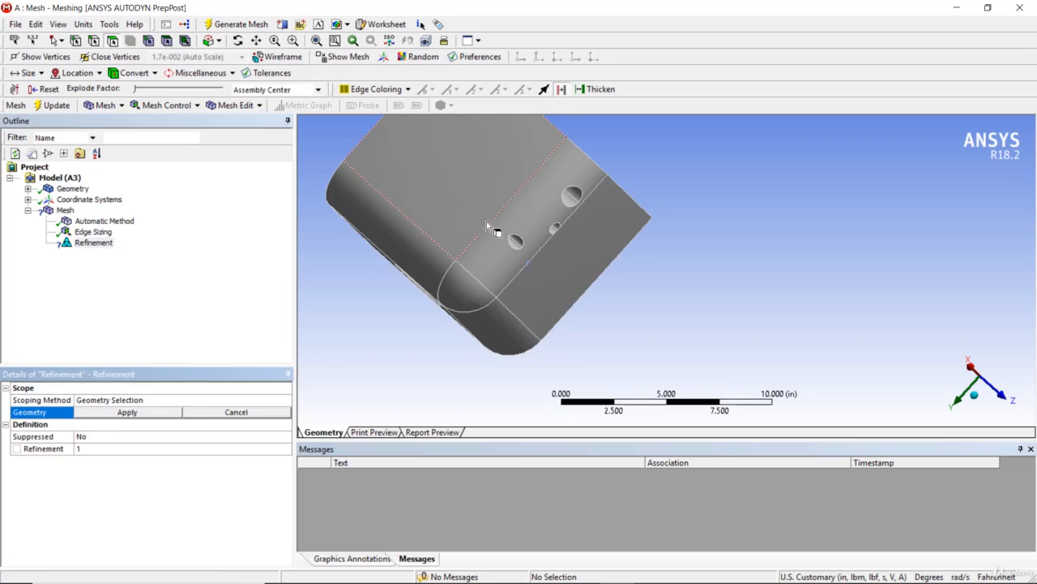
left_click(94, 42)
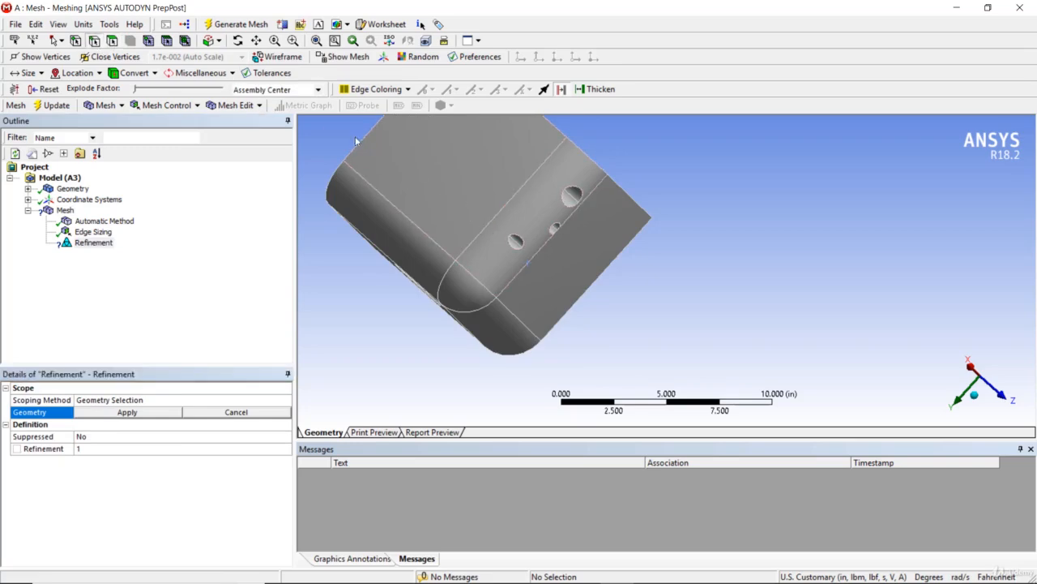
left_click(483, 236)
left_click(128, 412)
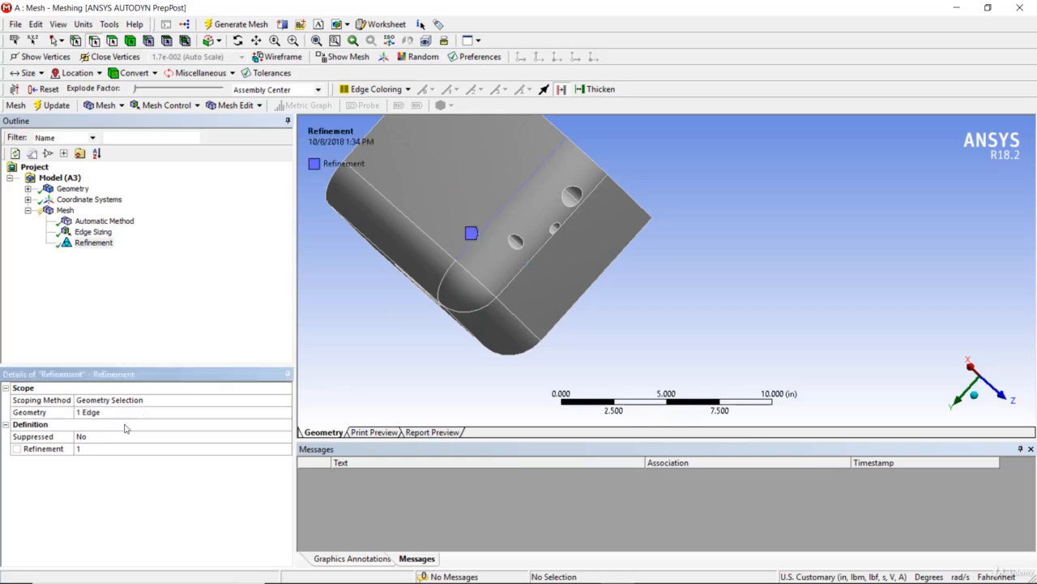
left_click(80, 449)
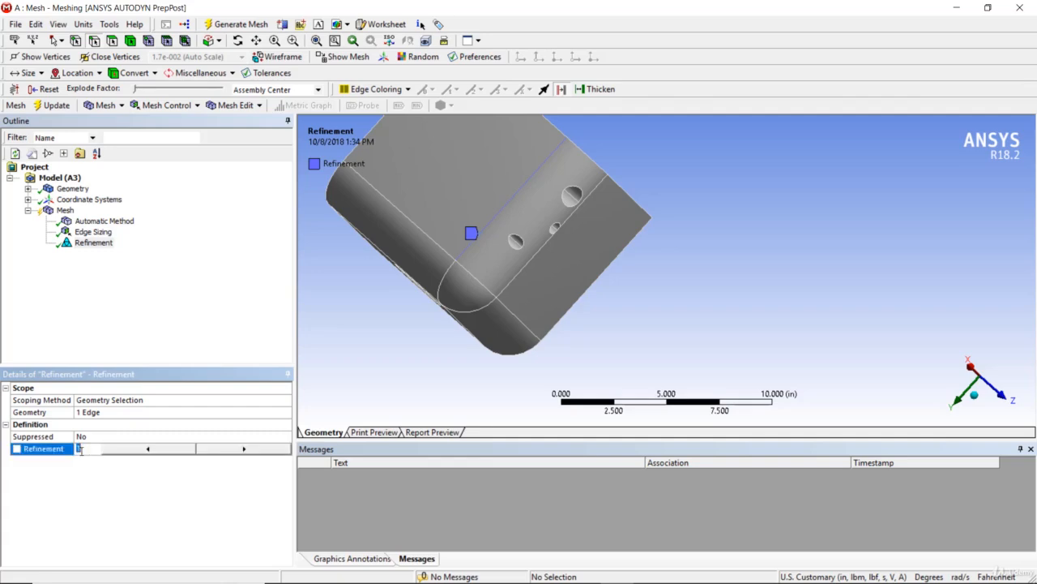
type("3")
key("Return")
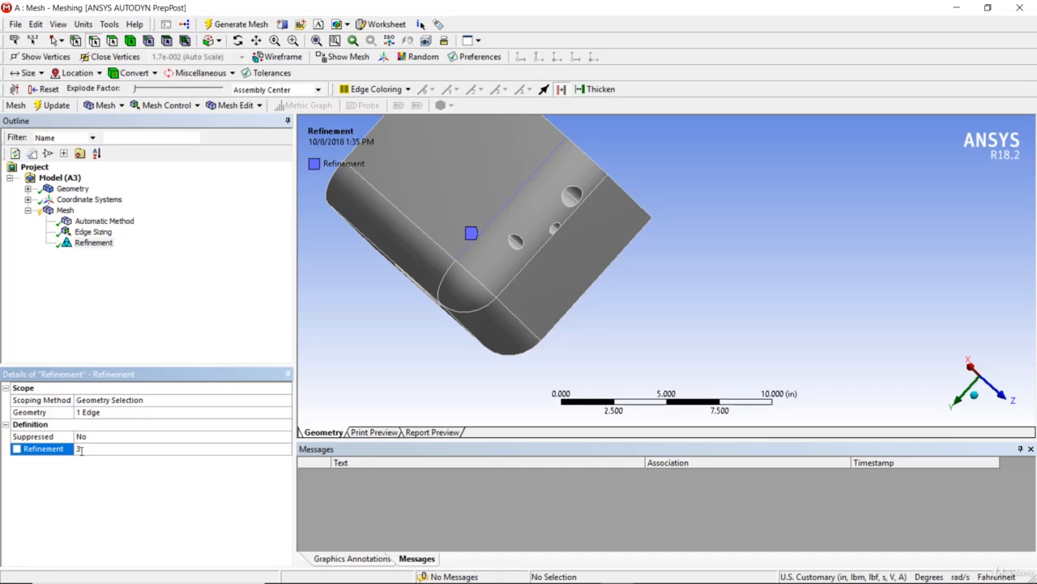
right_click(64, 211)
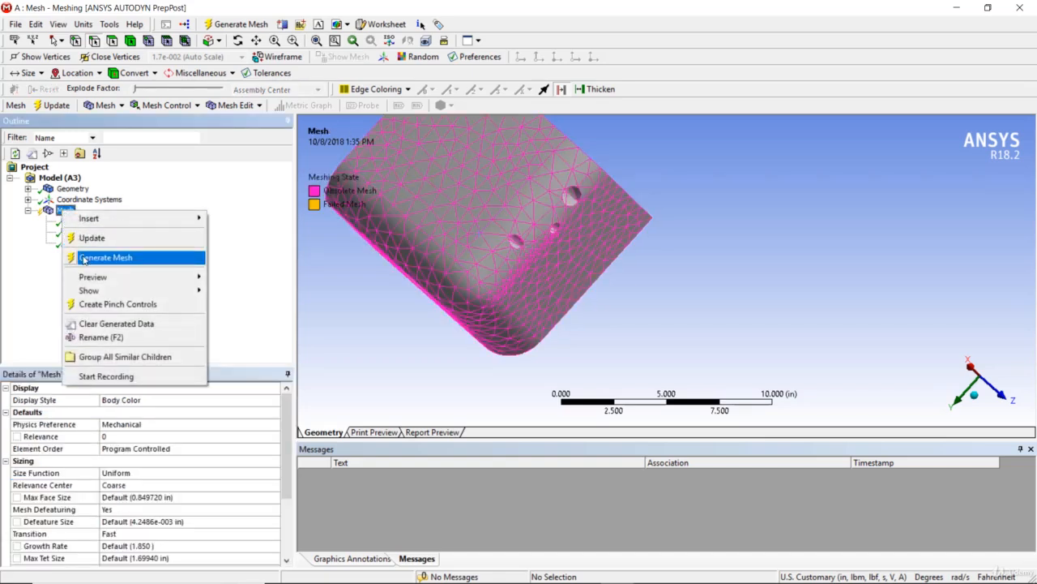
Generate the mesh, adding a dense band of small elements along the refined edge.
left_click(84, 258)
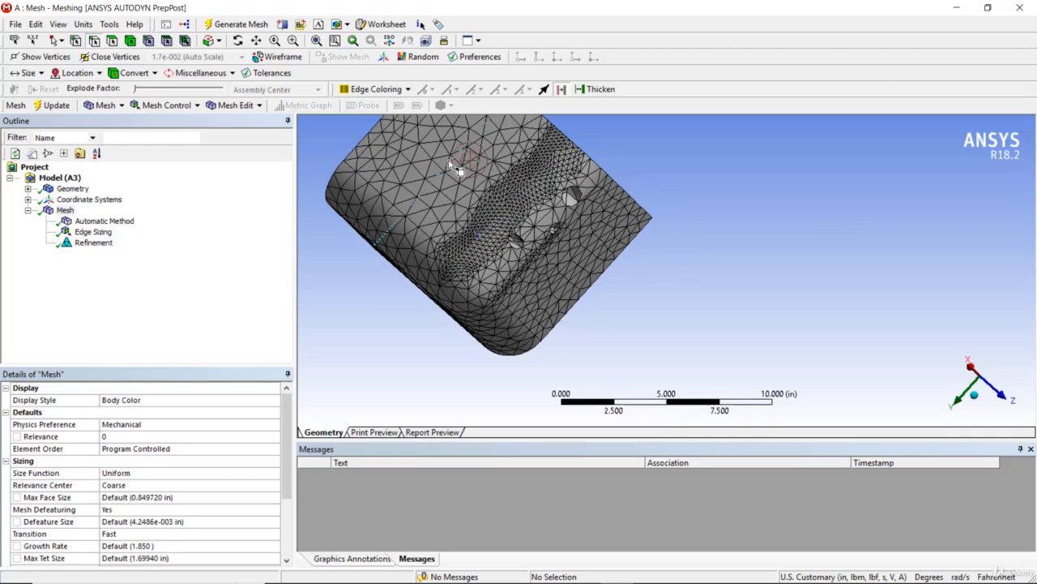
Change the Refinement value from 3 to 1 and regenerate the block mesh.
left_click(93, 242)
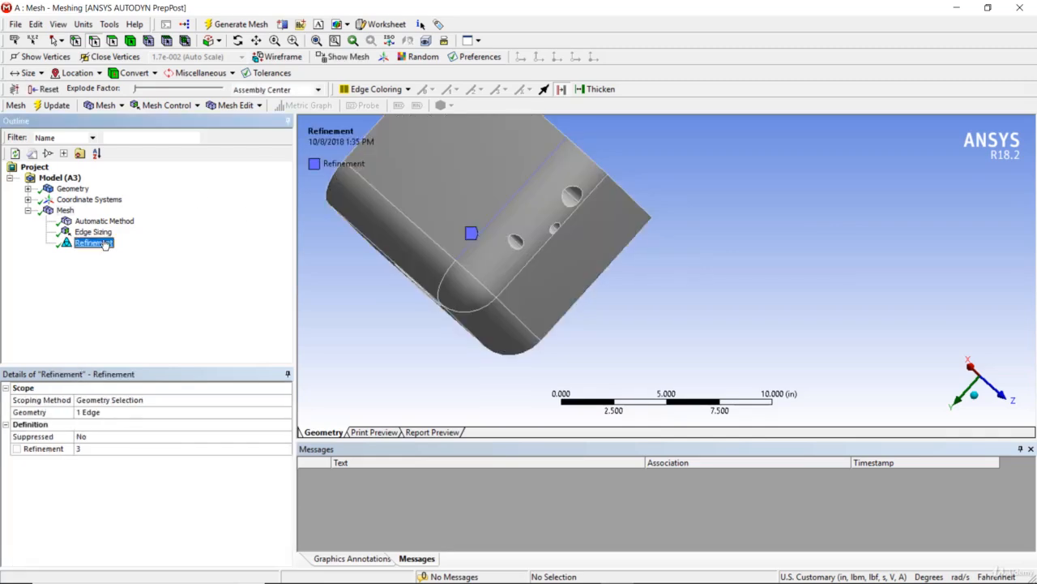
left_click(129, 451)
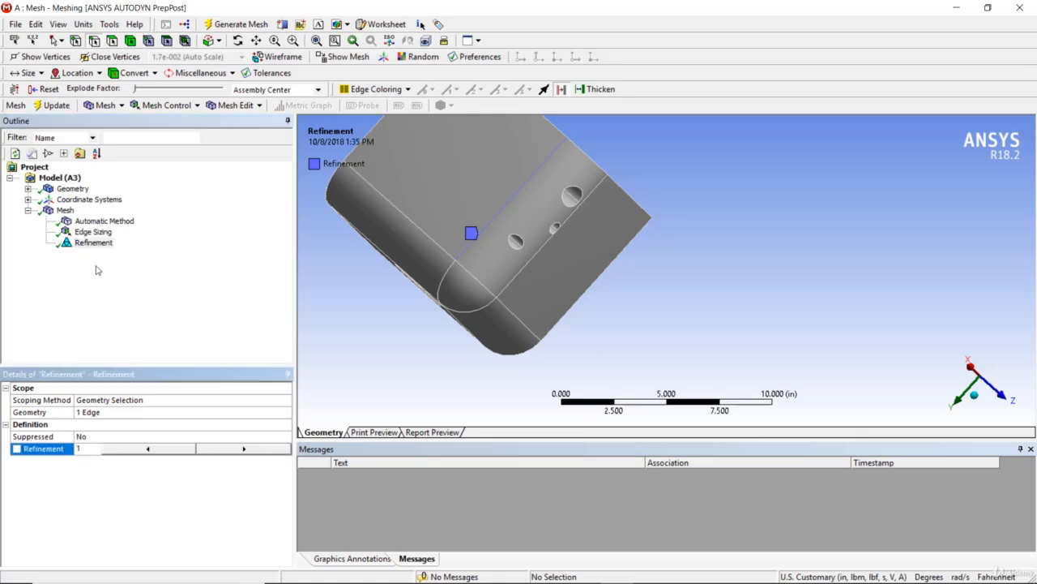
left_click(65, 210)
right_click(65, 211)
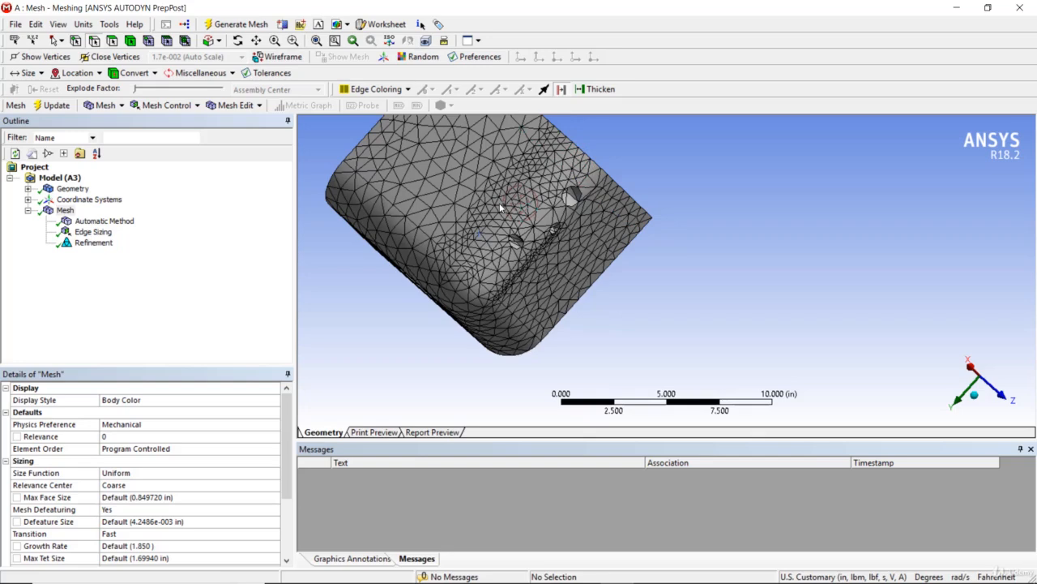
Show the Insert submenu of mesh controls from the Mesh context menu.
right_click(66, 210)
mouse_move(93, 223)
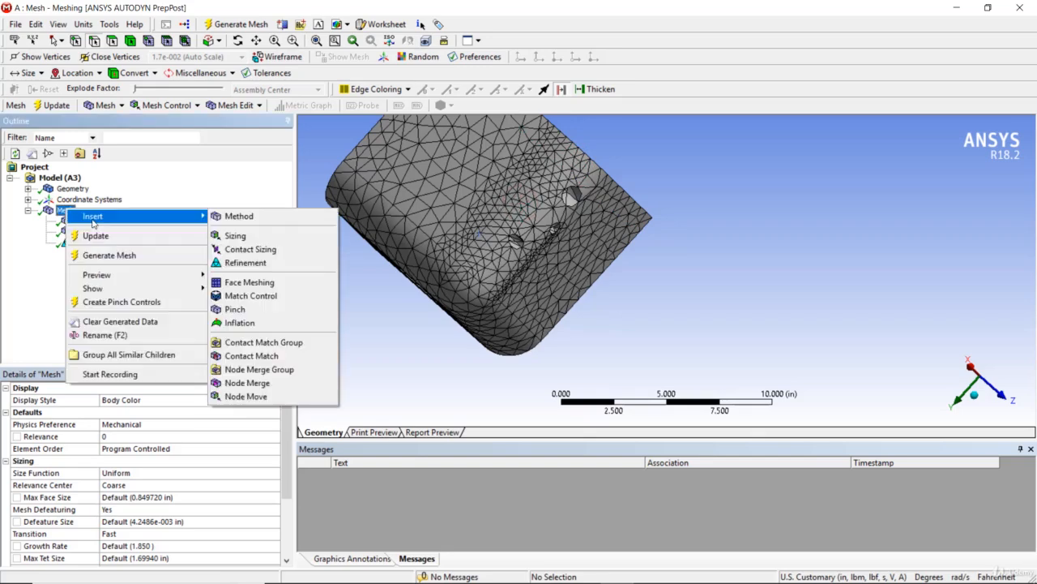